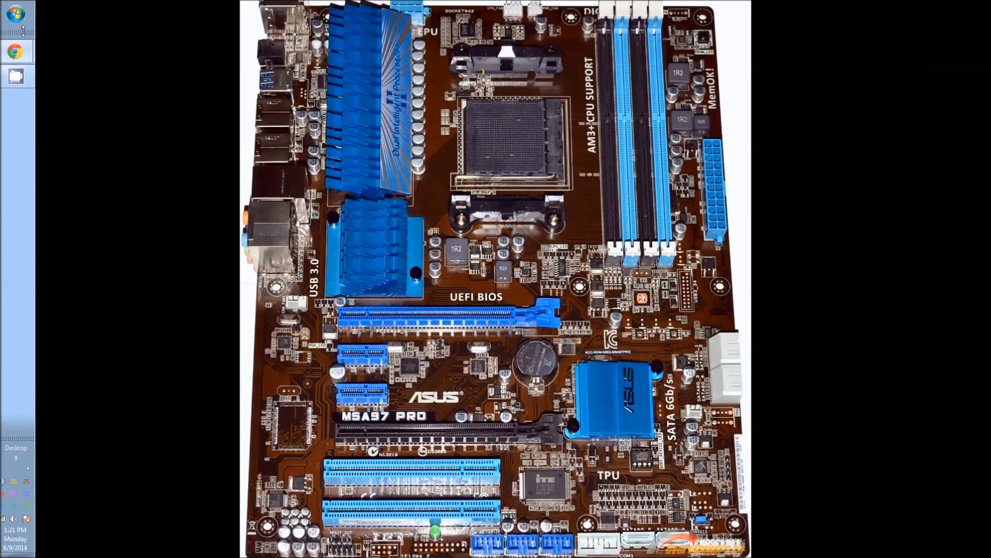
# Step: Reach Control Panel from Start and list its items as large icons instead of categories
pyautogui.click(19, 13)
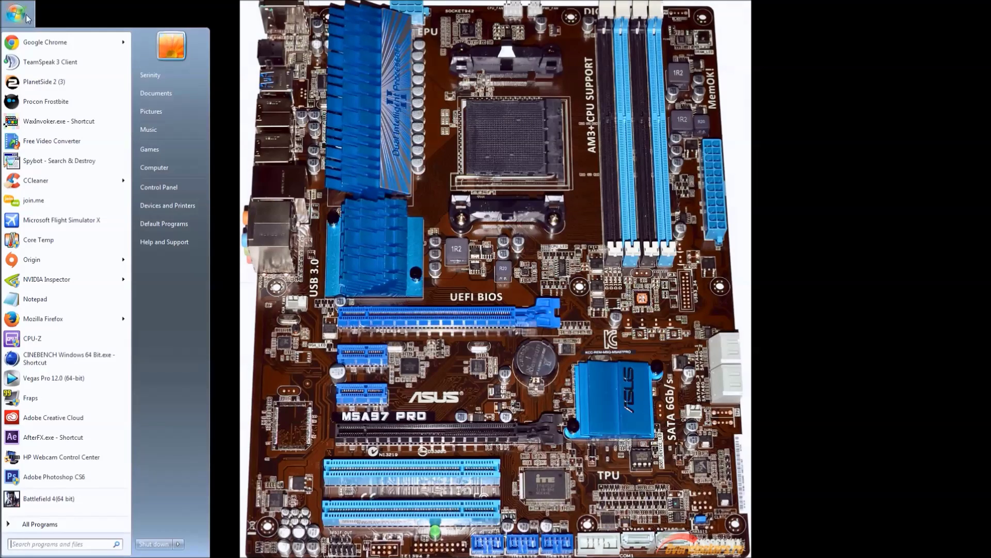
pyautogui.click(182, 192)
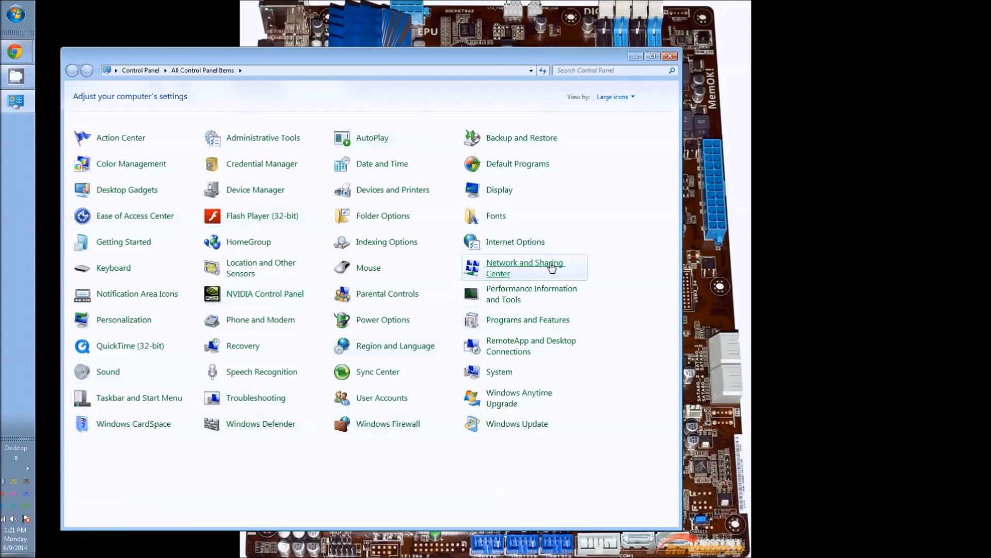
pyautogui.click(627, 98)
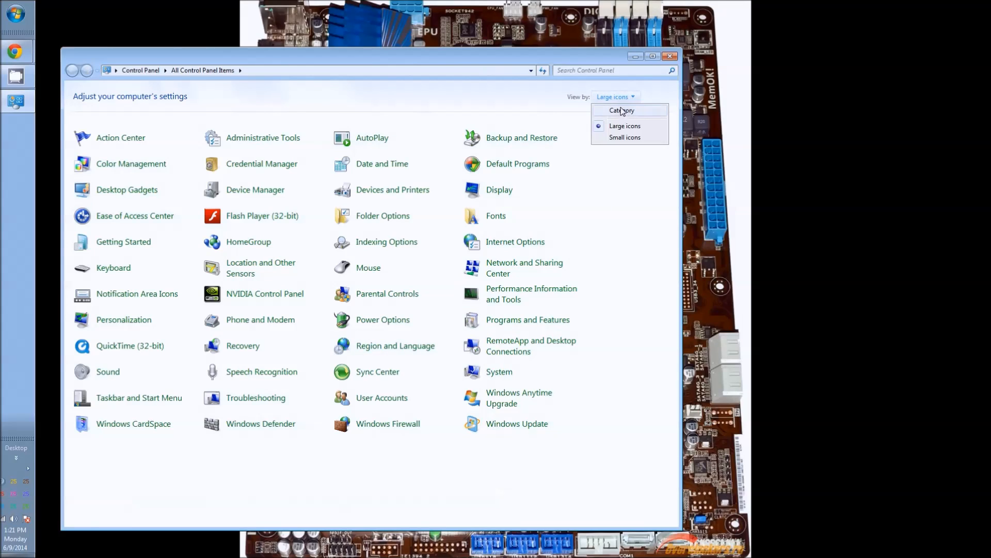
pyautogui.click(623, 111)
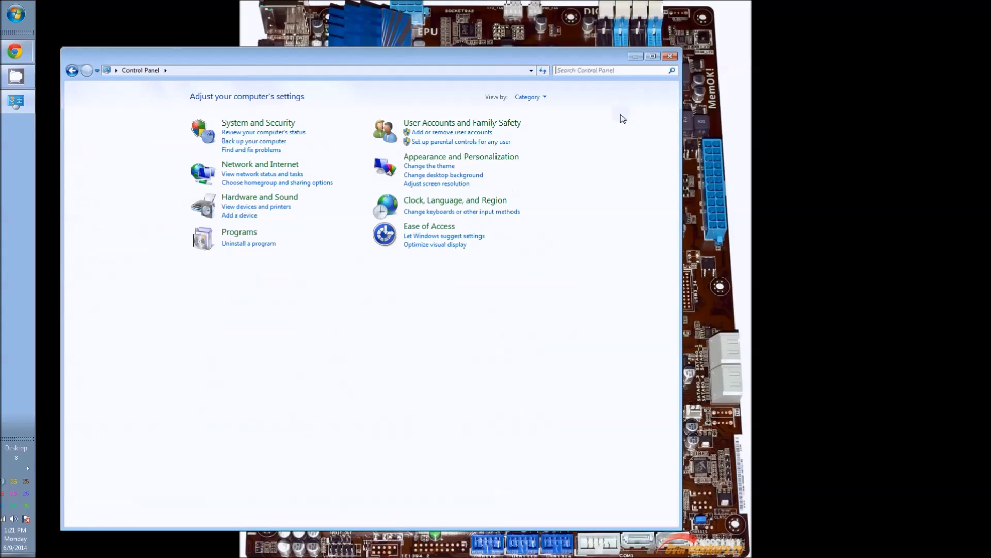
pyautogui.click(533, 96)
pyautogui.click(551, 130)
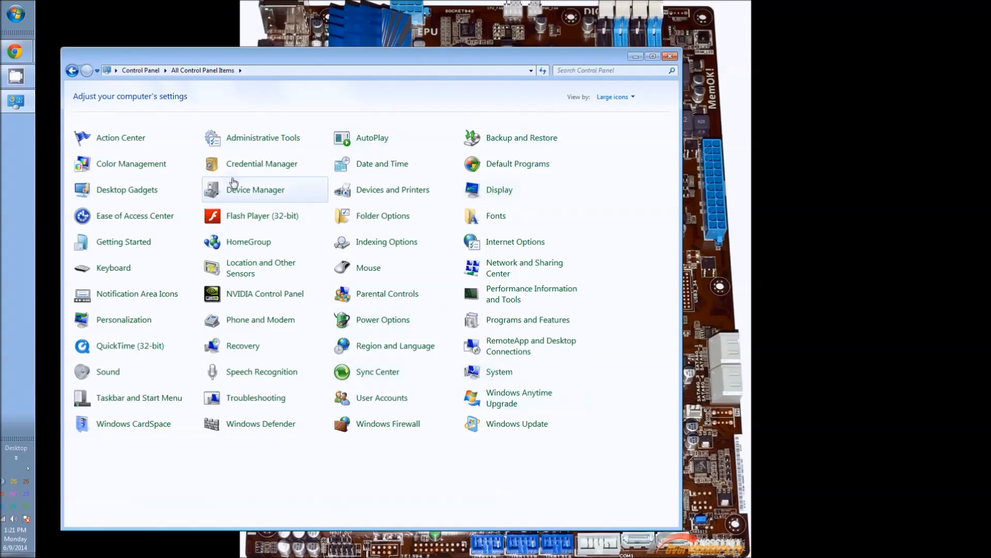
# Step: Show the System page (AMD FX-8120, 8 GB RAM) and its advanced system properties
pyautogui.click(501, 373)
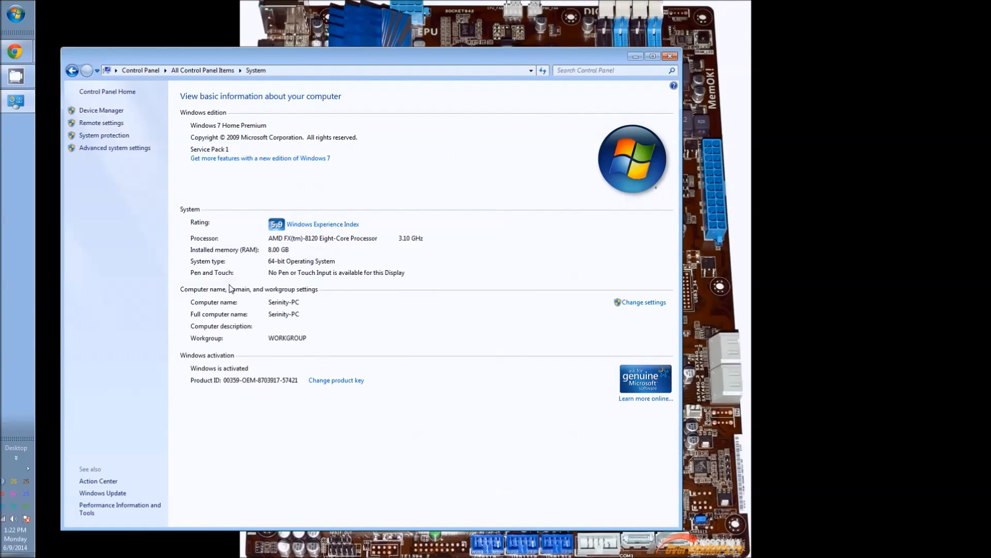
pyautogui.click(108, 148)
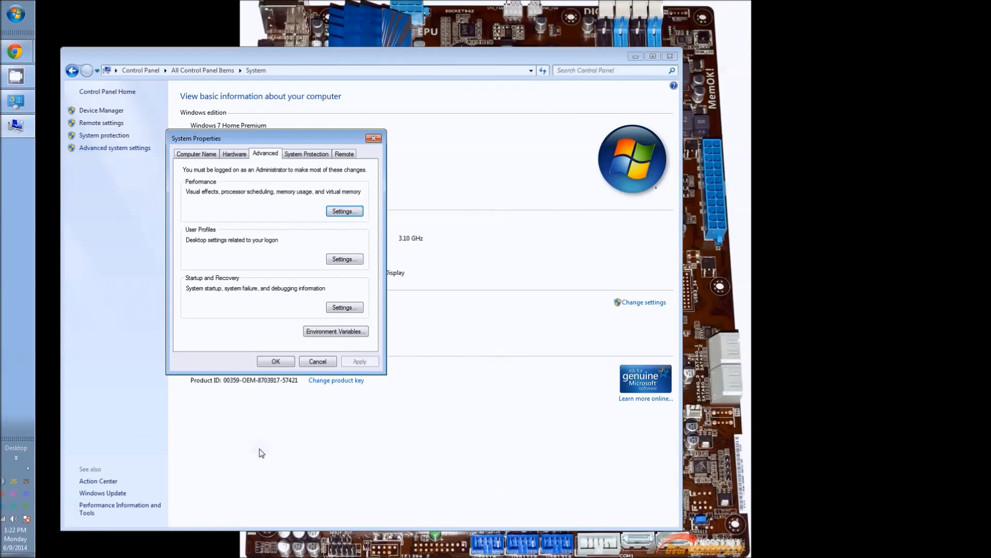
# Step: Review the Custom visual effects in Performance Options, toggling one remaining effect
pyautogui.click(347, 212)
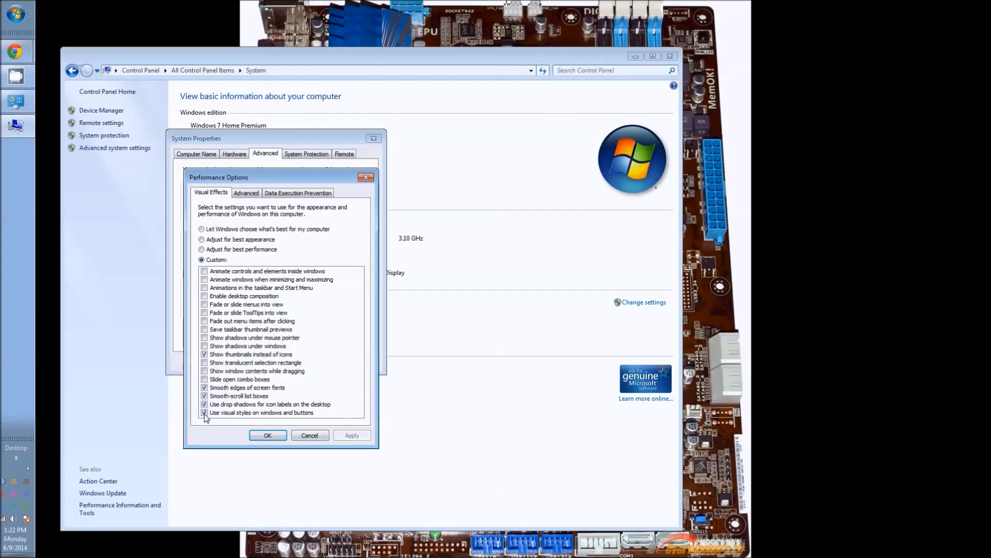
pyautogui.click(205, 396)
# Step: Check Virtual Memory keeps drive C: on a manual custom 12231 MB paging file
pyautogui.click(246, 193)
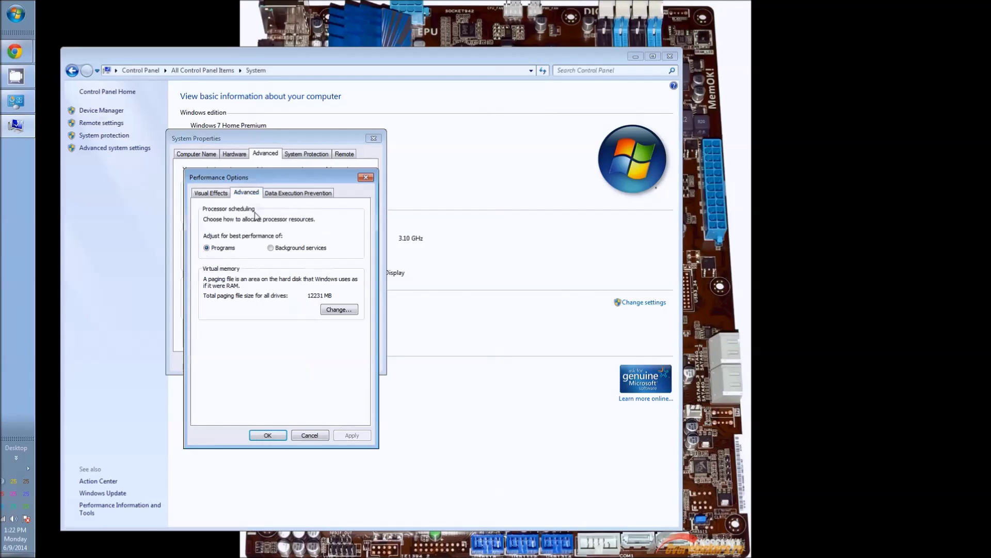
pyautogui.click(343, 312)
pyautogui.click(211, 218)
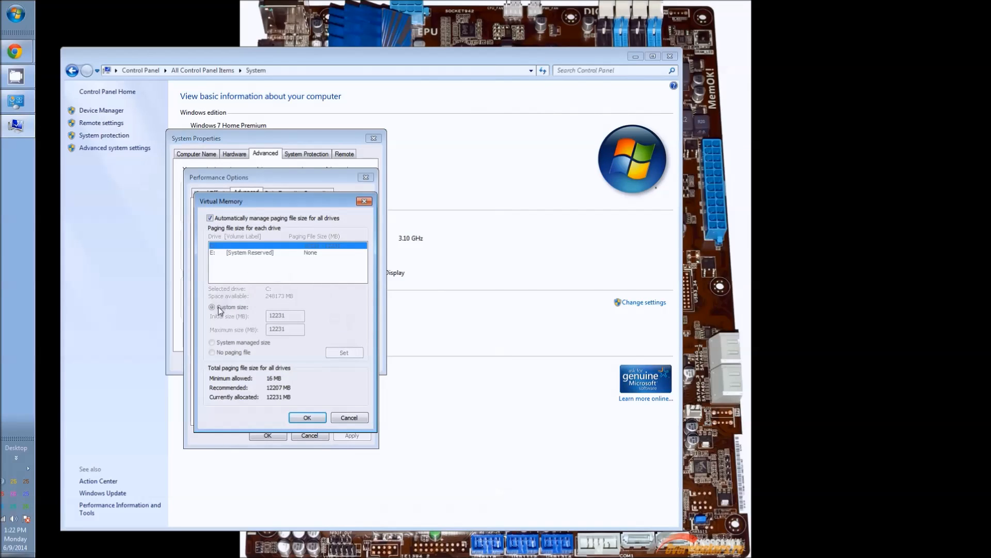
pyautogui.click(211, 219)
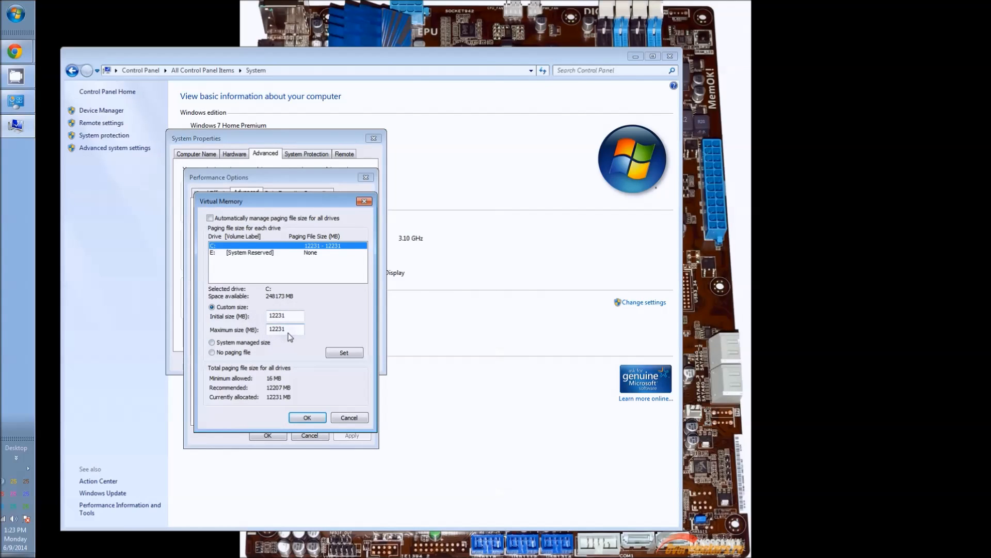
# Step: Close Virtual Memory and Performance Options back to the System page
pyautogui.click(359, 418)
pyautogui.click(367, 177)
pyautogui.click(374, 137)
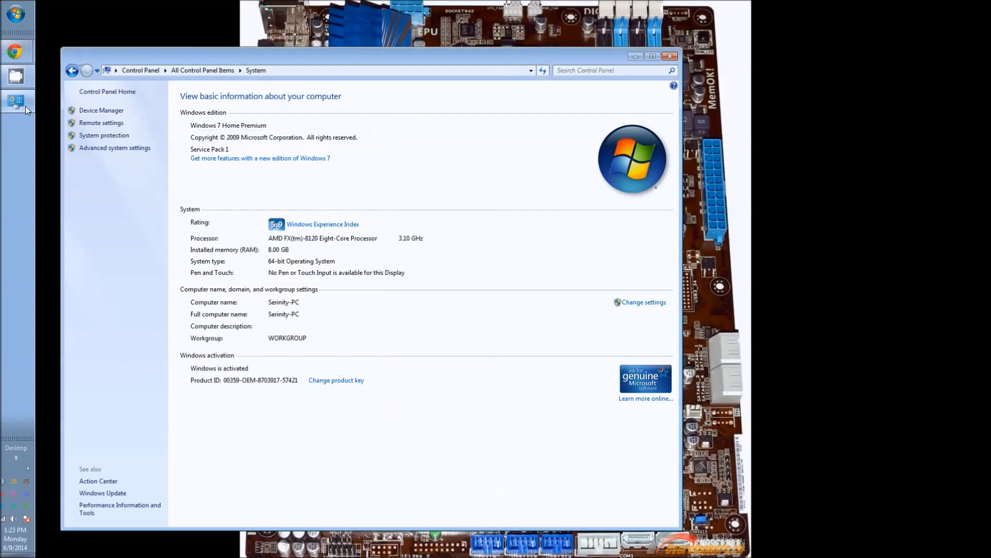
pyautogui.moveTo(14, 51)
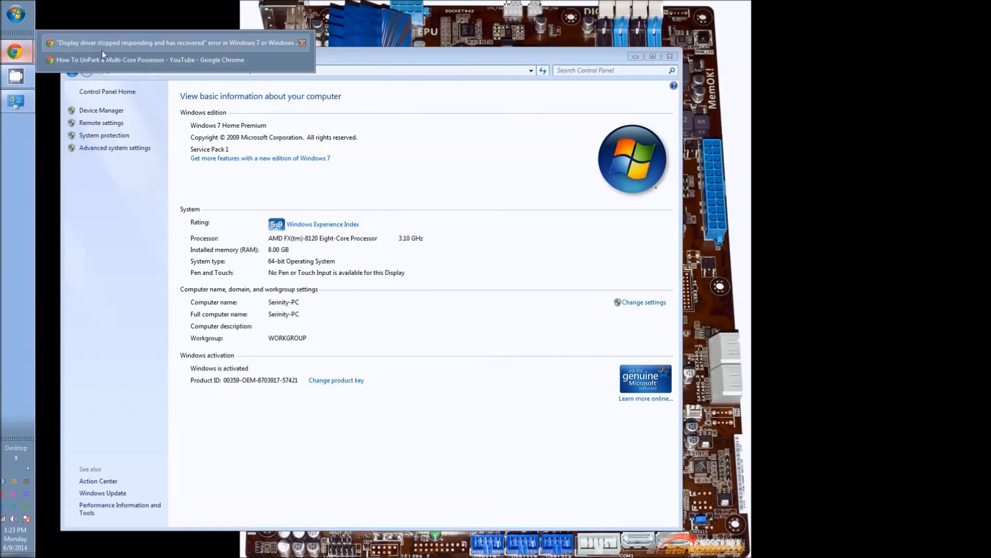
pyautogui.click(106, 41)
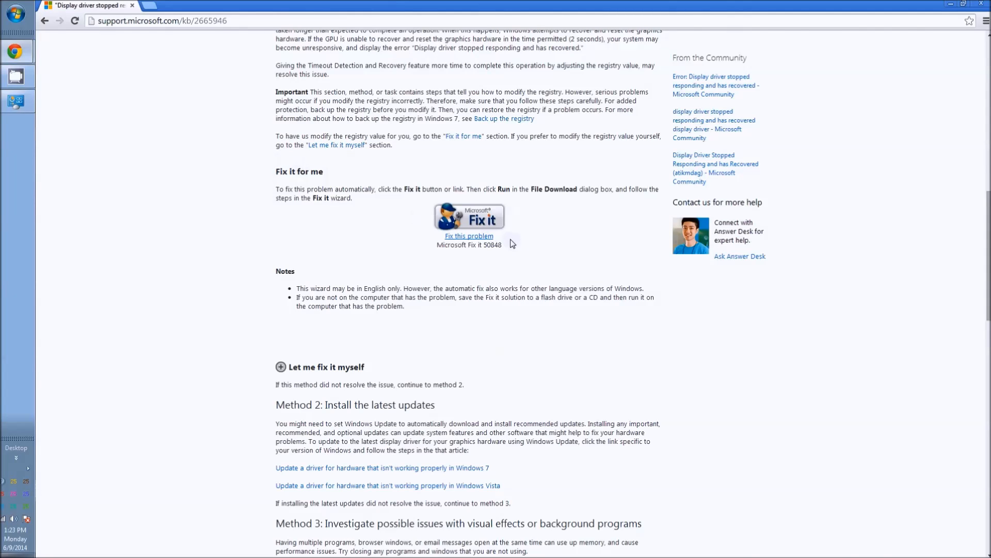
pyautogui.scroll(2, 511, 245)
pyautogui.scroll(-2, 490, 324)
pyautogui.scroll(4, 476, 266)
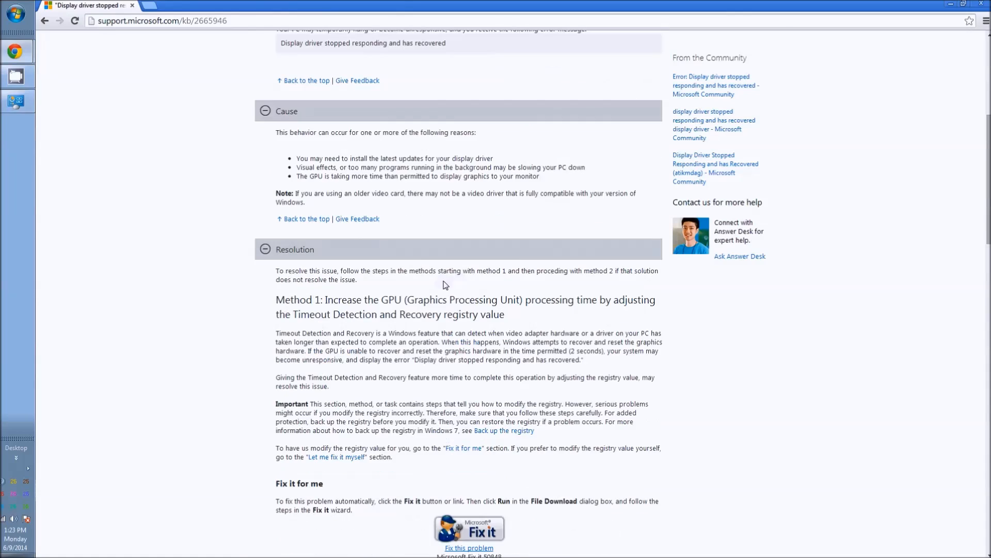
pyautogui.scroll(3, 442, 284)
pyautogui.scroll(1, 320, 222)
pyautogui.scroll(-3, 515, 204)
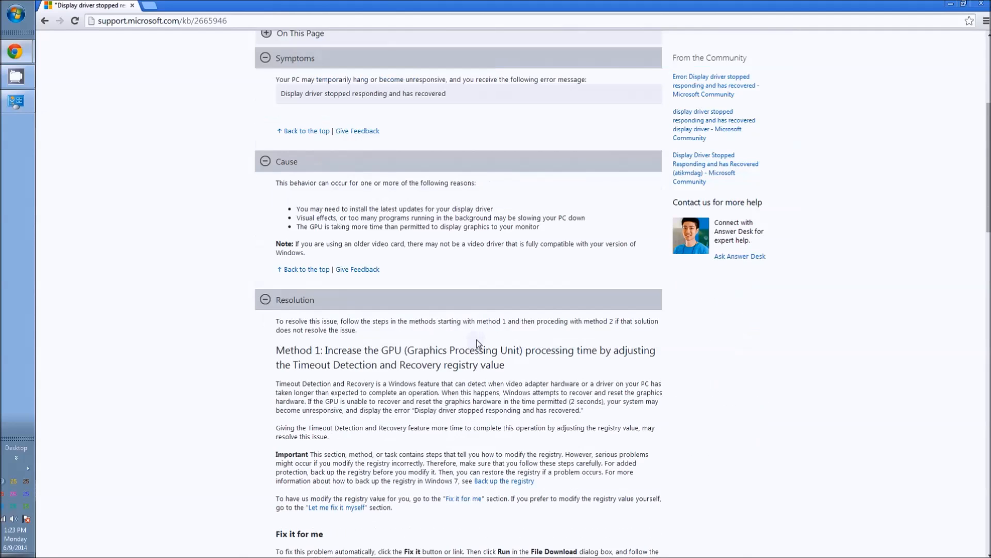
pyautogui.scroll(-5, 477, 339)
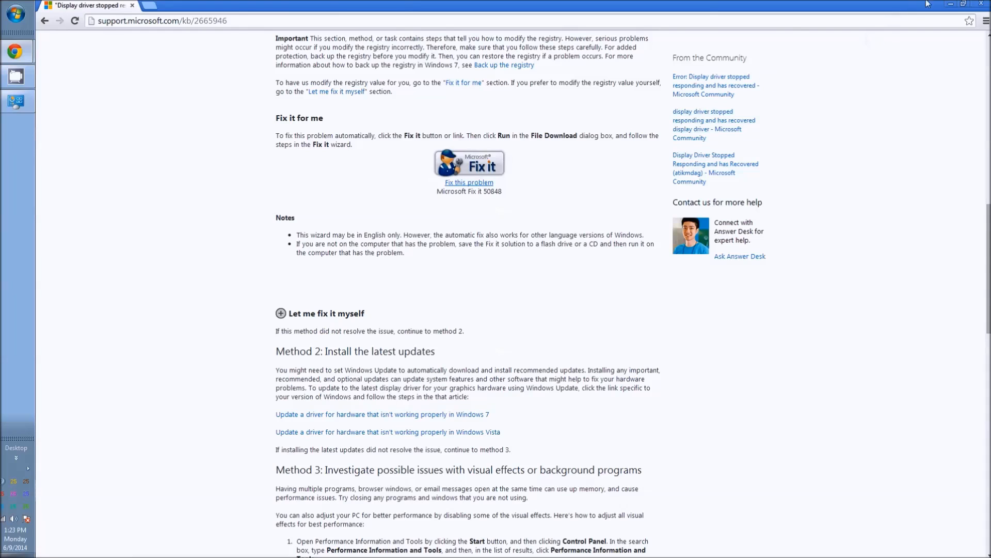
pyautogui.click(951, 4)
pyautogui.moveTo(14, 52)
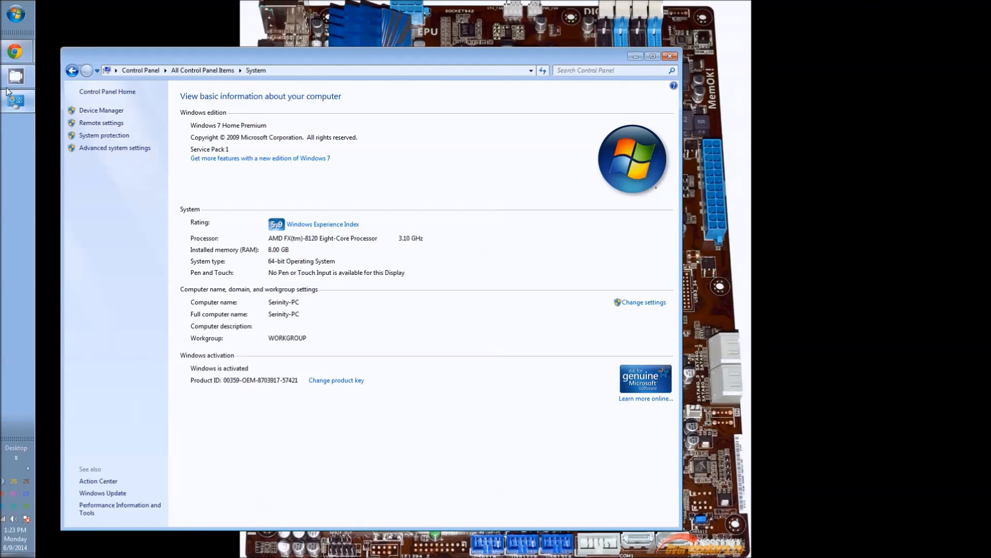
# Step: Bring the YouTube video window to front and start Task Manager from the taskbar menu
pyautogui.click(85, 58)
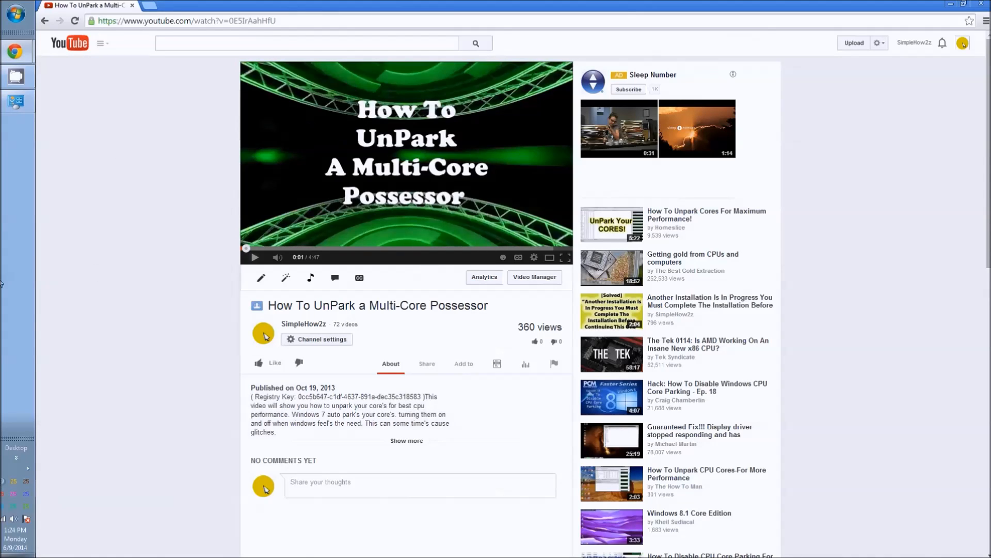
pyautogui.rightClick(19, 253)
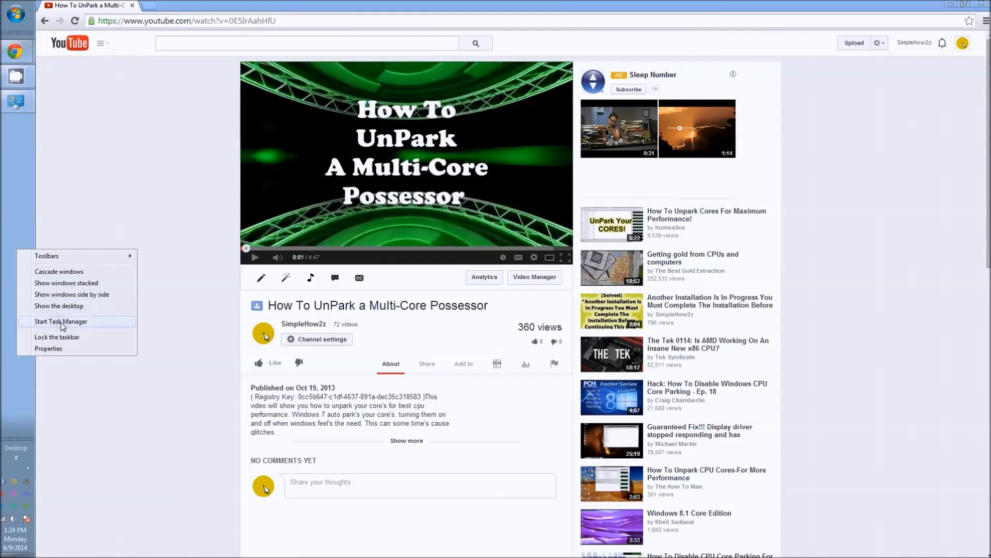
pyautogui.click(62, 322)
# Step: Go from Task Manager's Performance readings into Resource Monitor's CPU view with per-core graphs
pyautogui.click(510, 58)
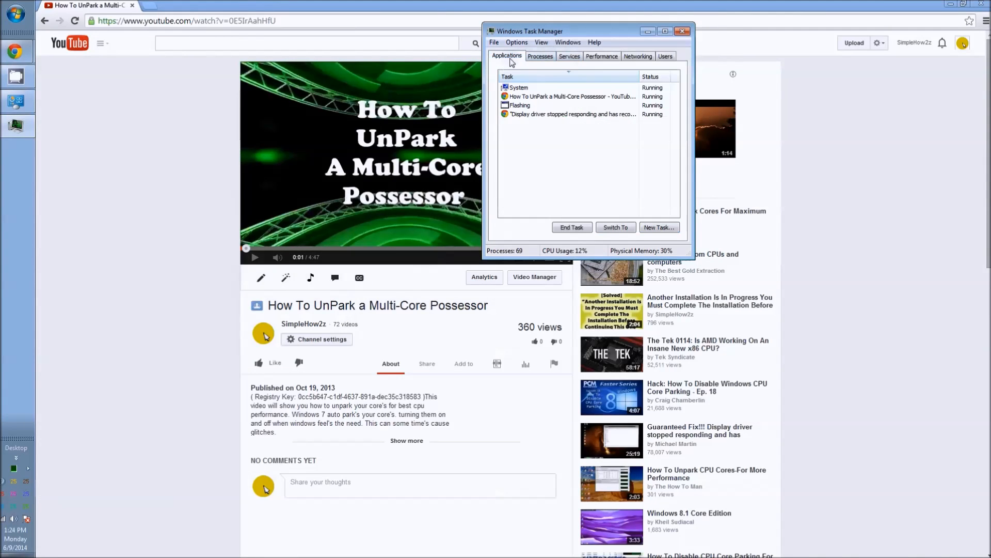
pyautogui.click(602, 56)
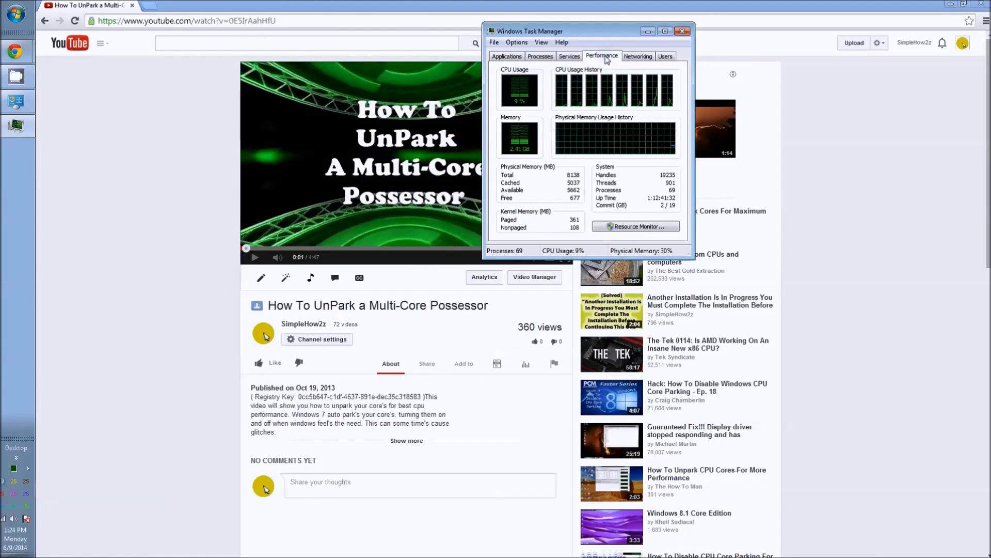
pyautogui.click(621, 226)
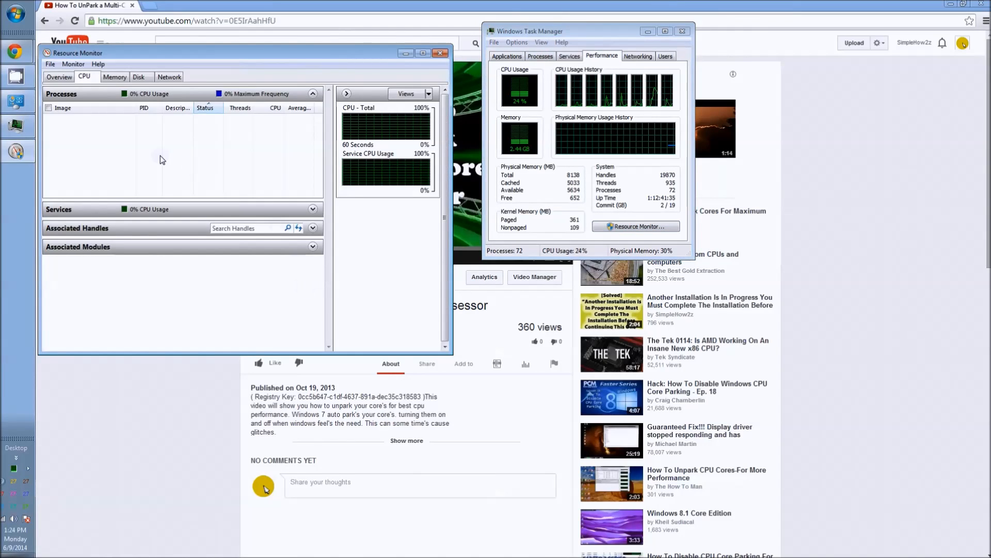
pyautogui.click(58, 78)
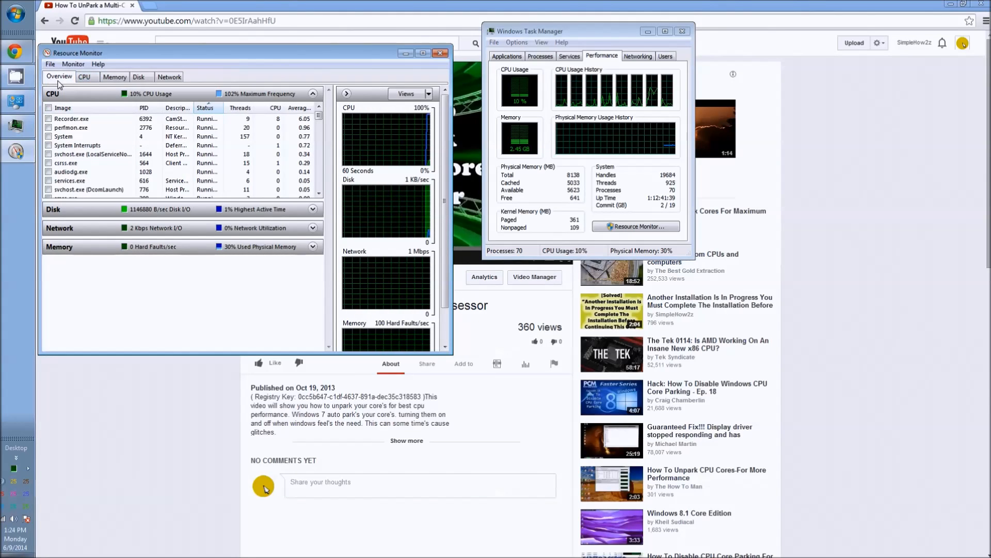
pyautogui.click(85, 78)
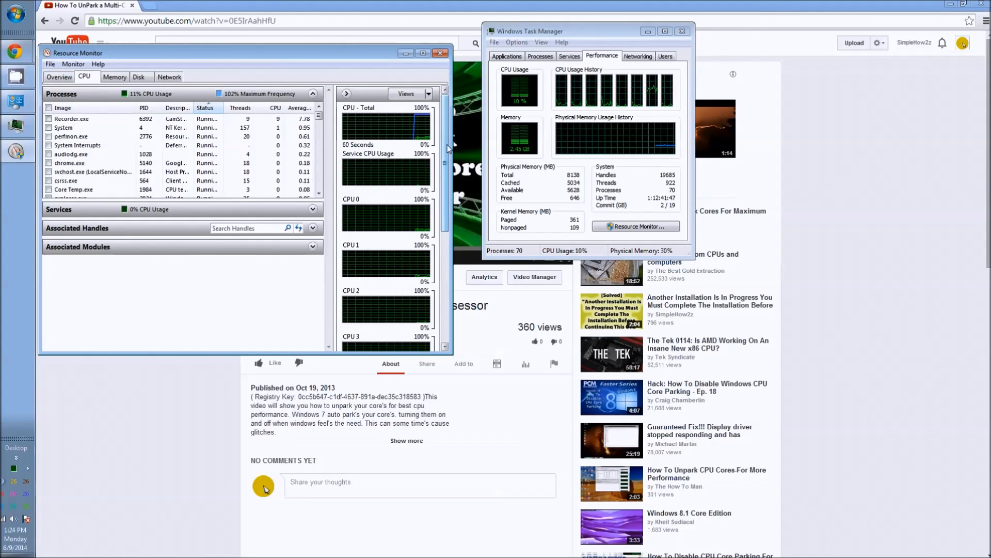
pyautogui.moveTo(448, 145); pyautogui.dragTo(457, 303)
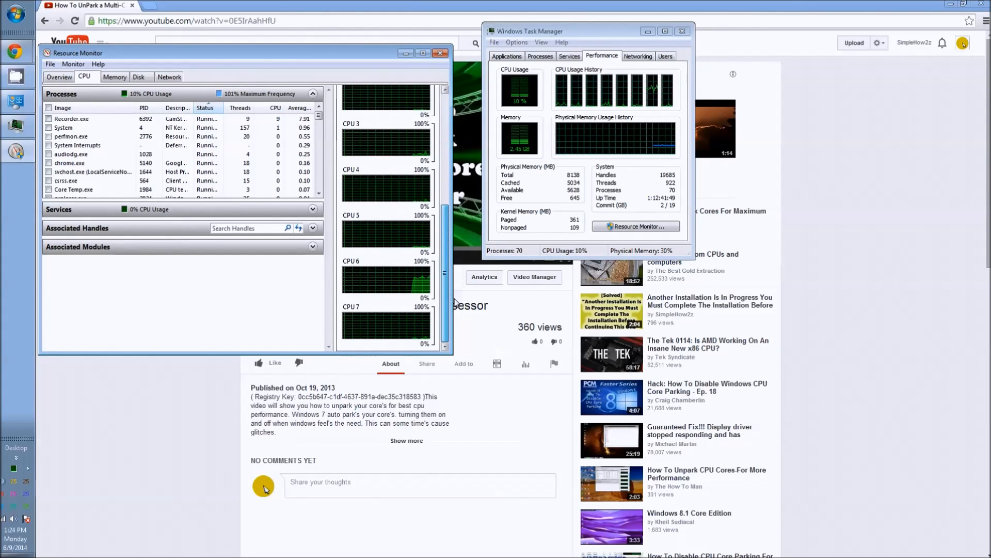
pyautogui.scroll(5, 391, 236)
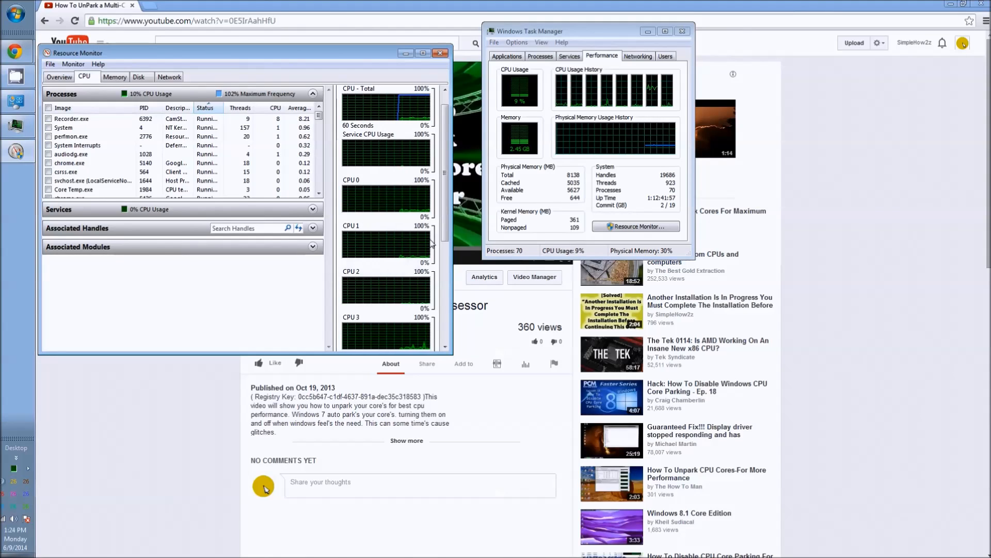
pyautogui.moveTo(444, 155); pyautogui.dragTo(445, 200)
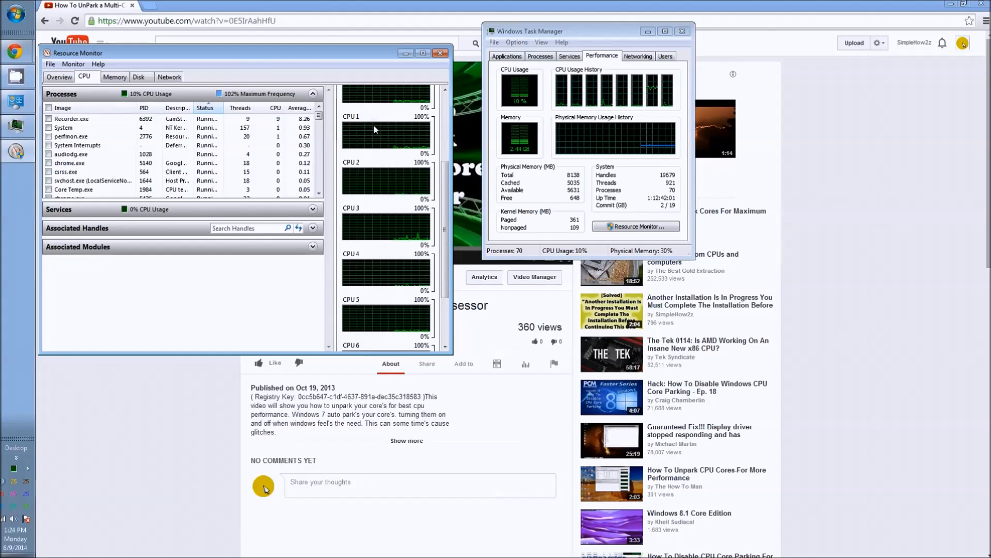
pyautogui.scroll(-1, 448, 215)
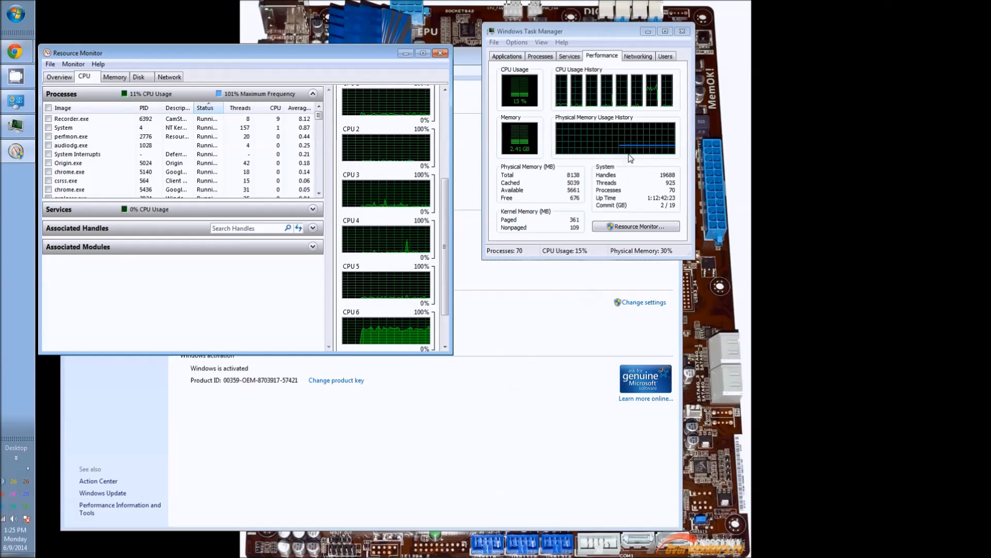
pyautogui.moveTo(15, 51)
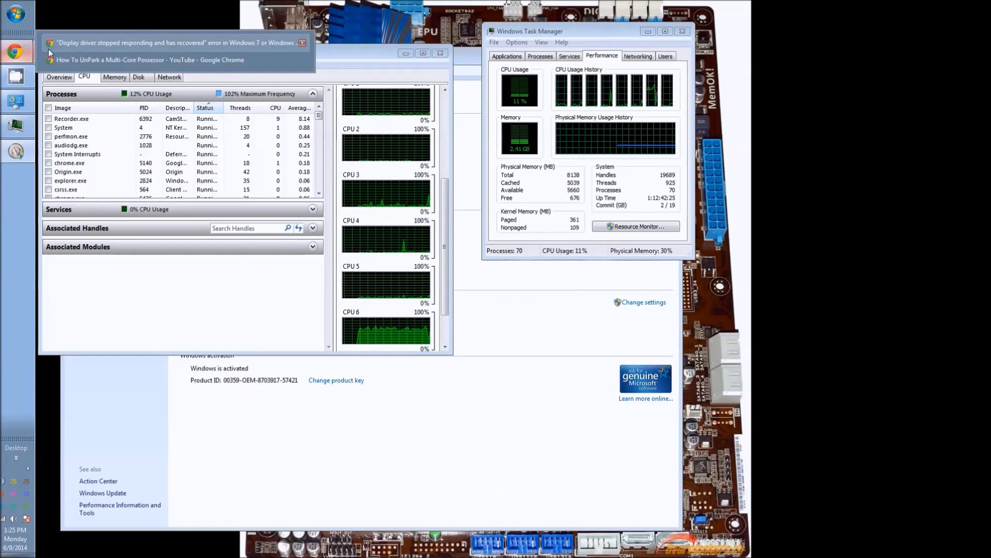
pyautogui.click(132, 60)
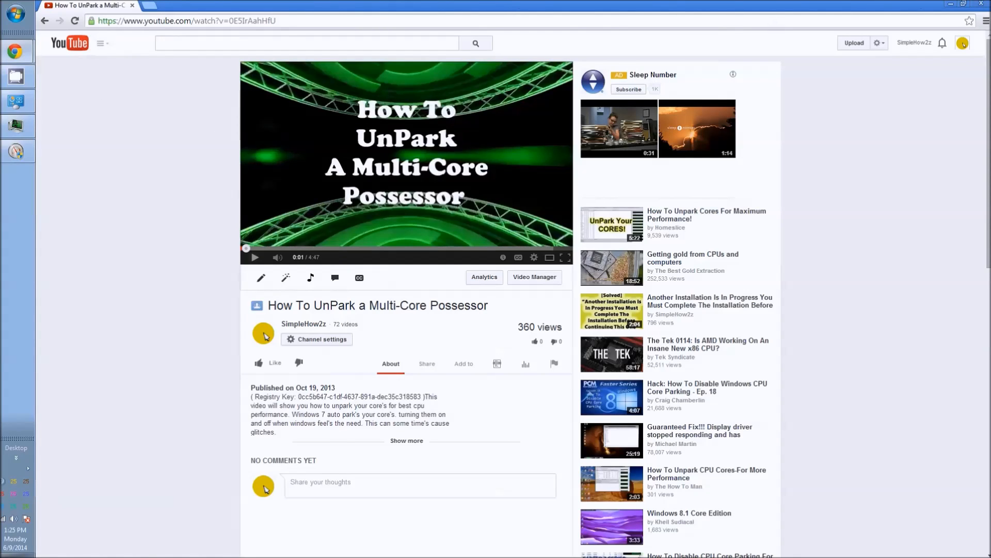
pyautogui.click(956, 6)
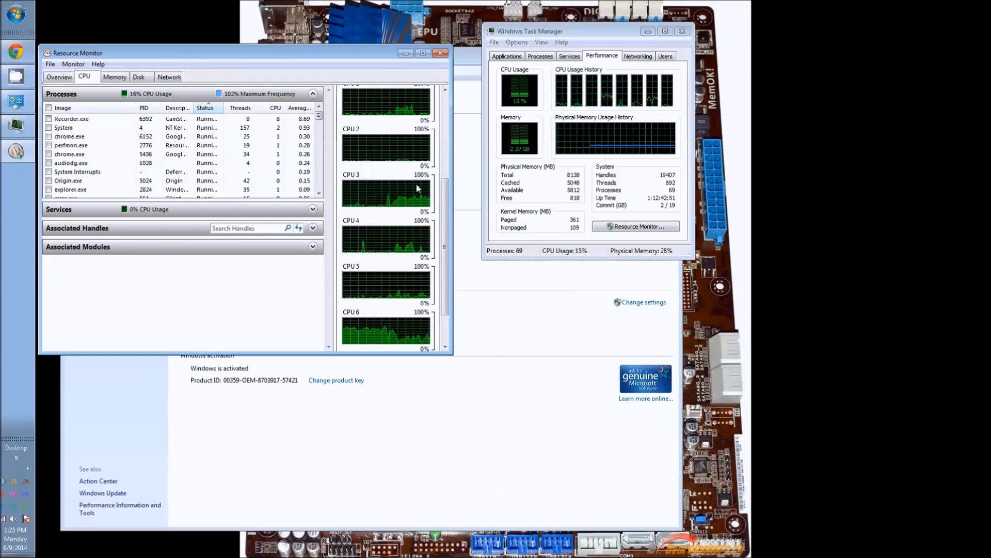
pyautogui.moveTo(447, 194); pyautogui.dragTo(454, 147)
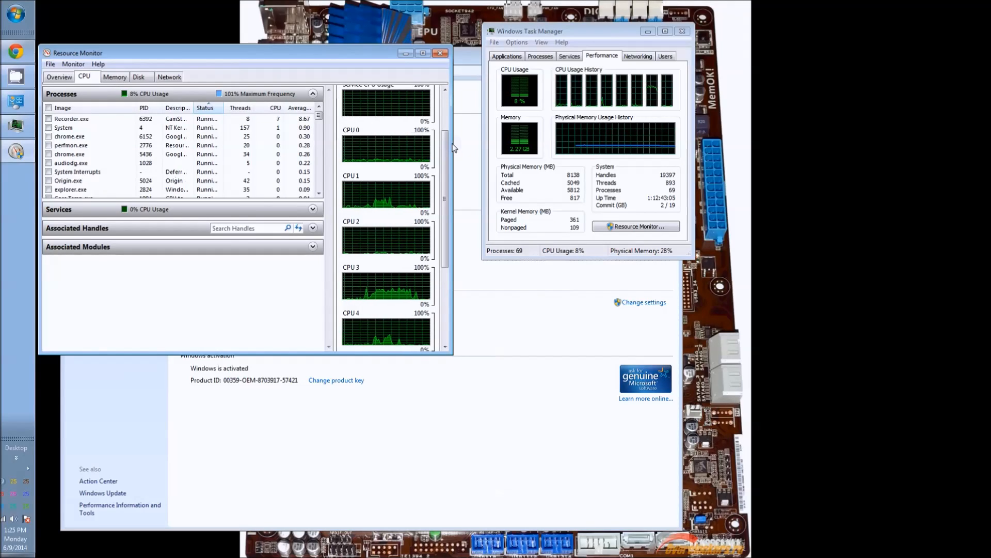
pyautogui.moveTo(443, 142); pyautogui.dragTo(448, 228)
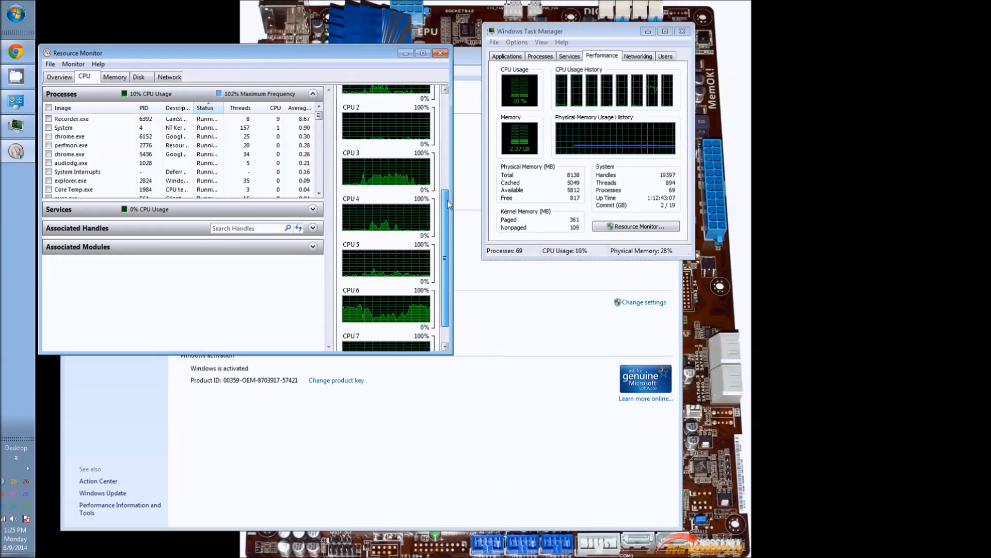
pyautogui.click(405, 54)
# Step: Minimize Task Manager and the System window to reveal the motherboard wallpaper
pyautogui.click(649, 32)
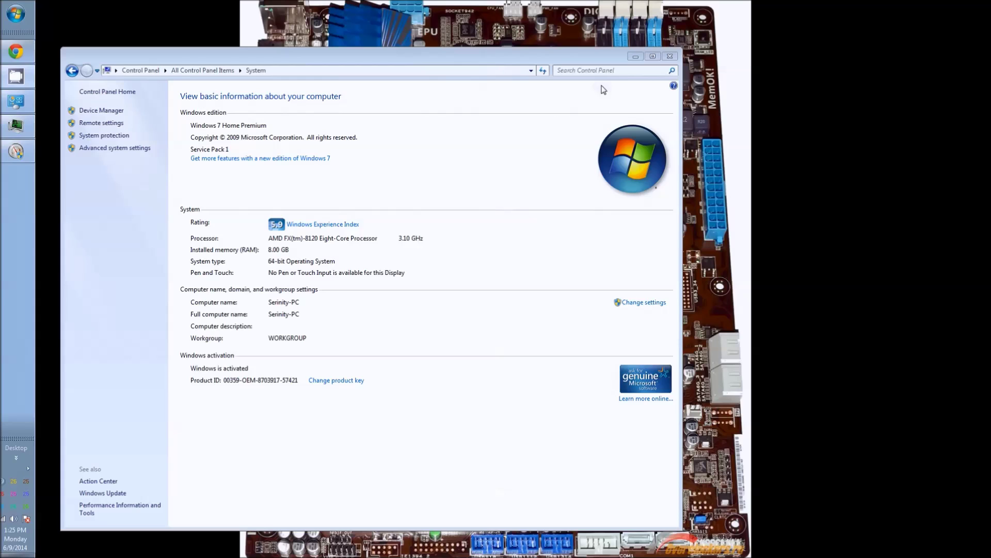
pyautogui.click(636, 56)
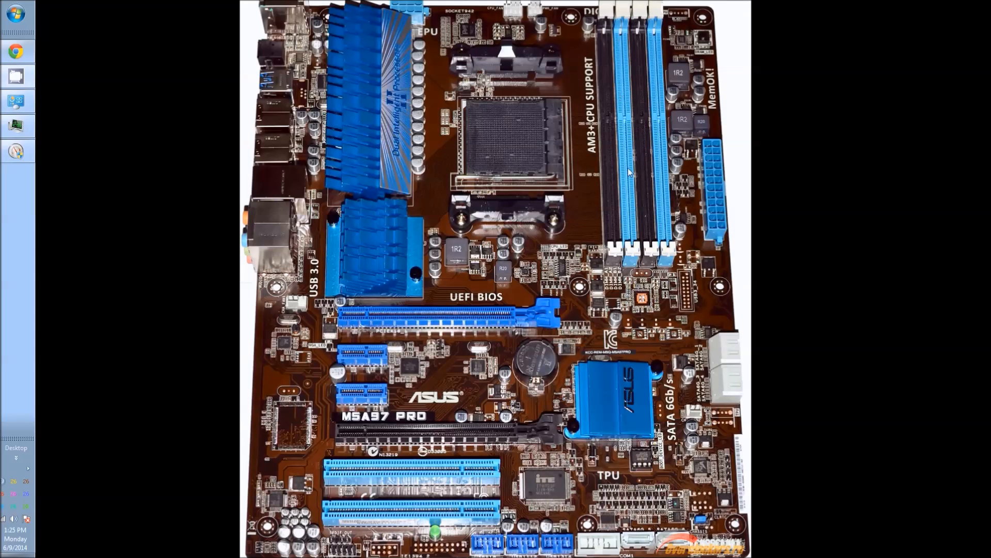